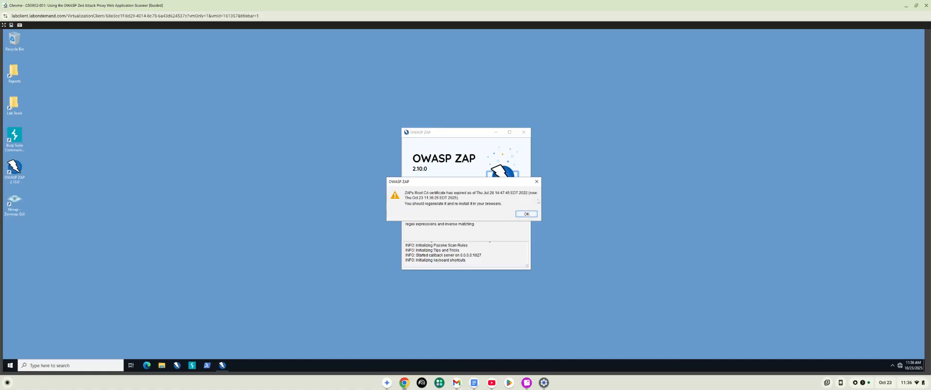
Dismiss the expired root CA certificate warning and start ZAP without persisting the session
left_click(536, 181)
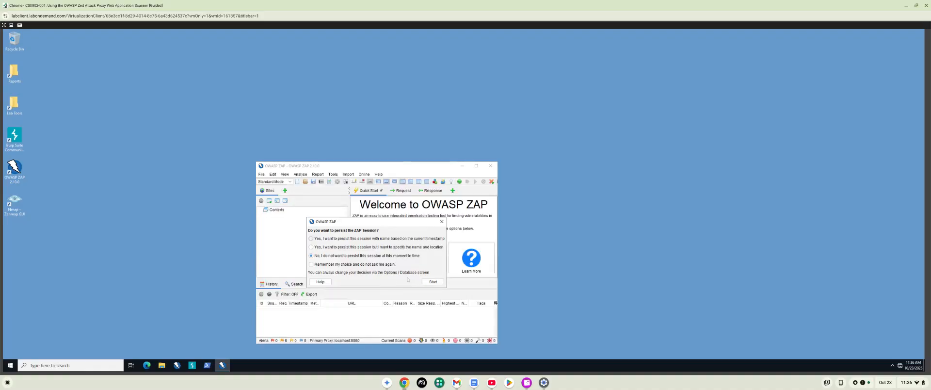
left_click(436, 283)
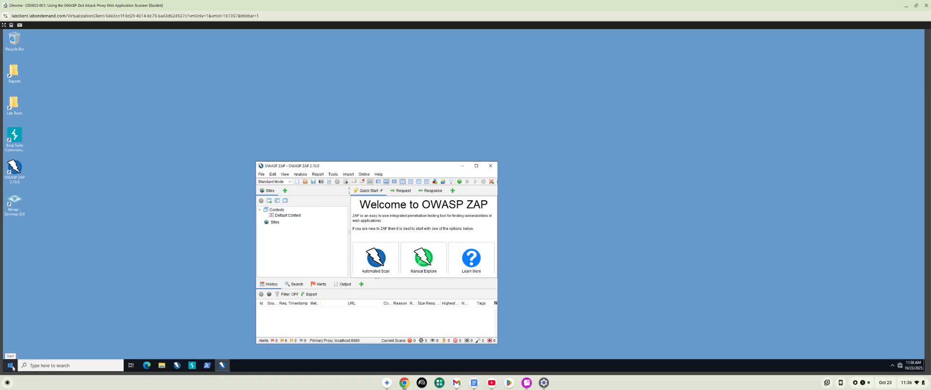
Open the Proxy page of the Network & Internet section in Windows Settings
left_click(10, 366)
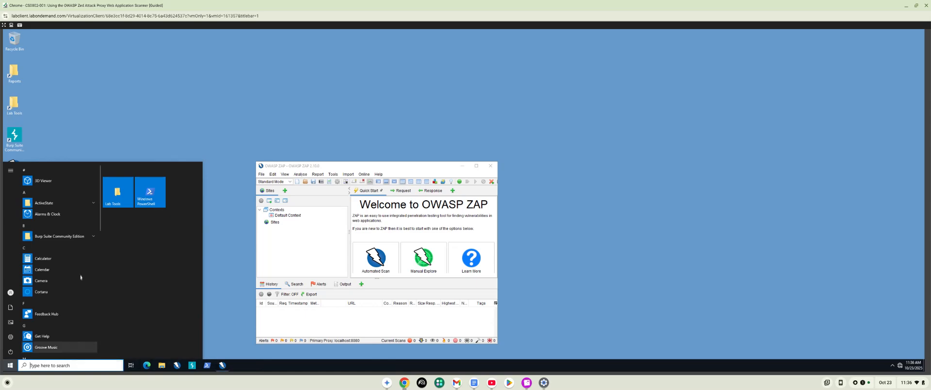
scroll(68, 286, "down", 10)
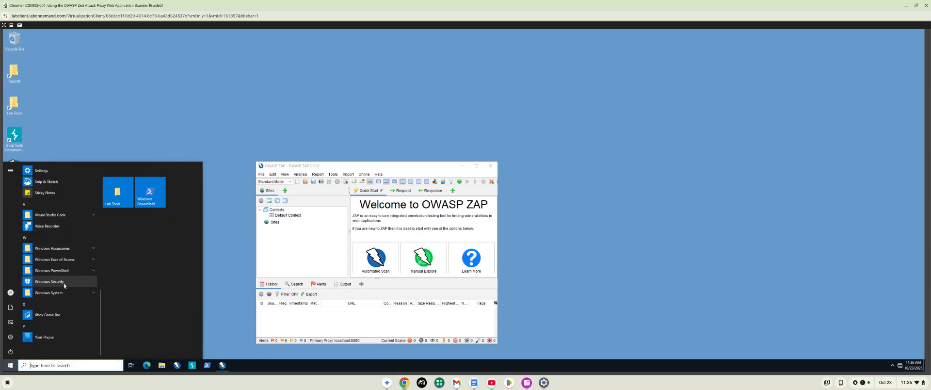
scroll(57, 281, "up", 3)
scroll(43, 212, "up", 2)
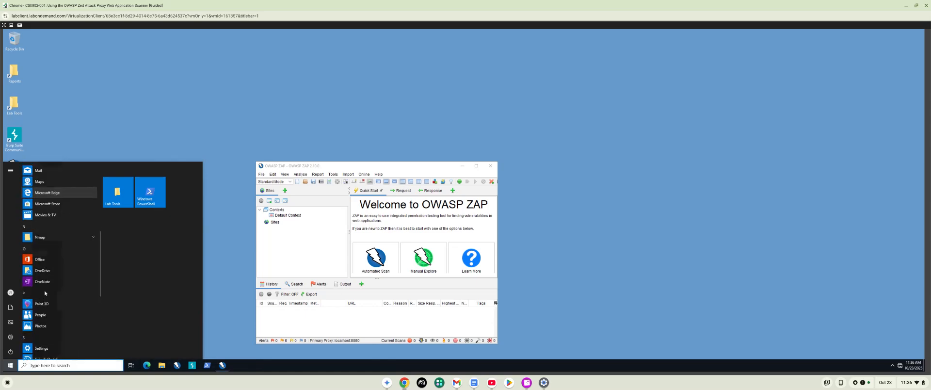
scroll(47, 288, "down", 2)
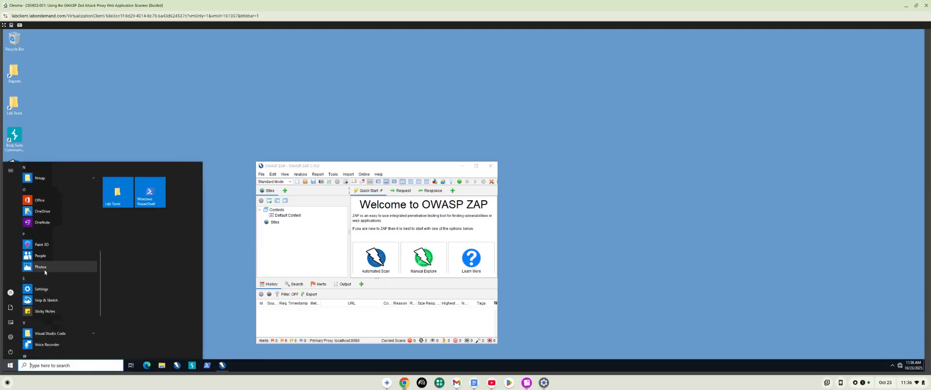
left_click(44, 289)
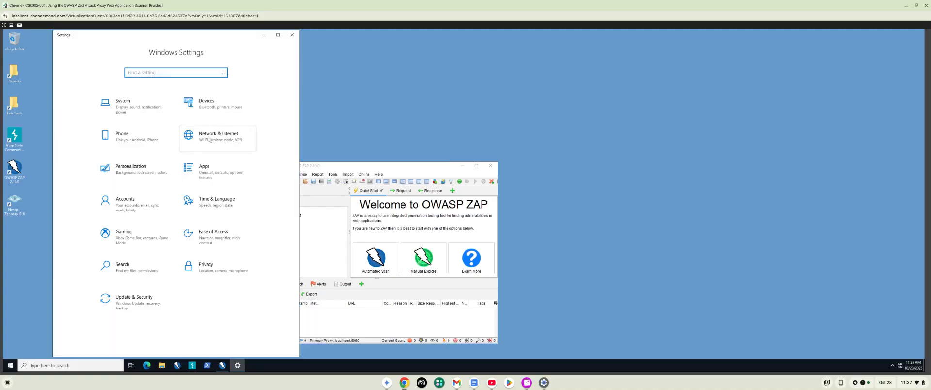
left_click(211, 138)
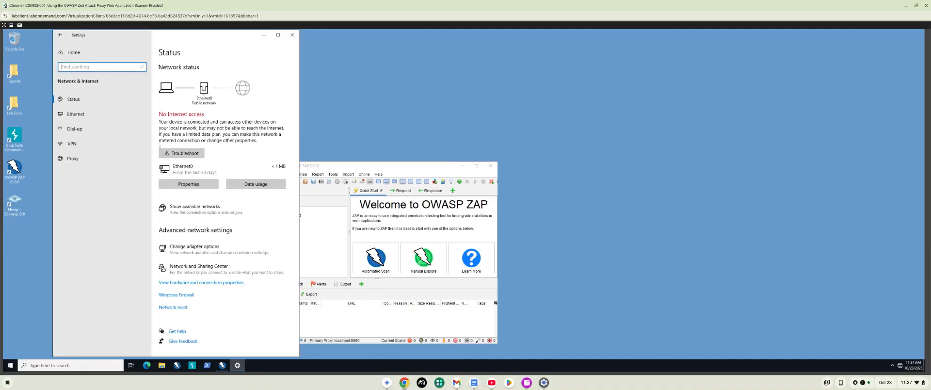
left_click(74, 160)
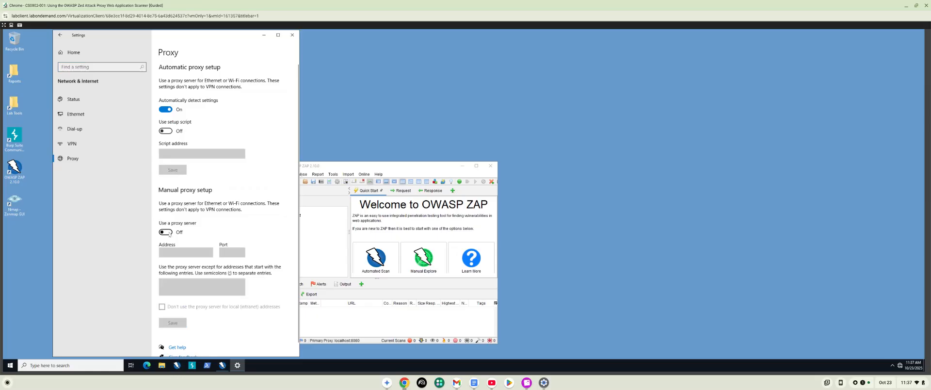
left_click(168, 233)
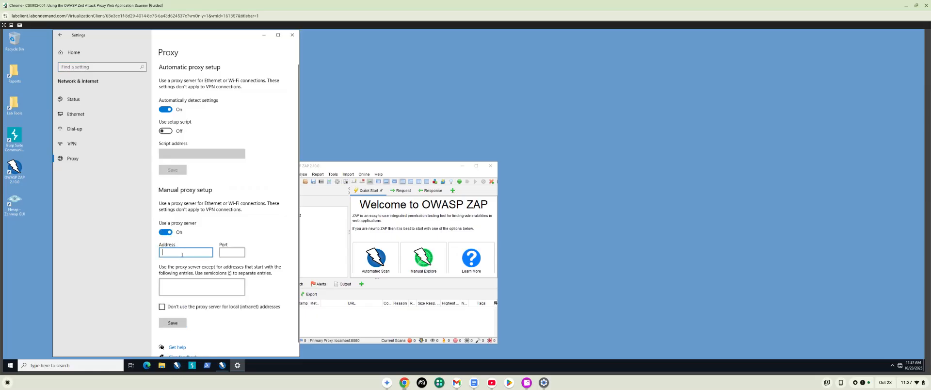
left_click(182, 255)
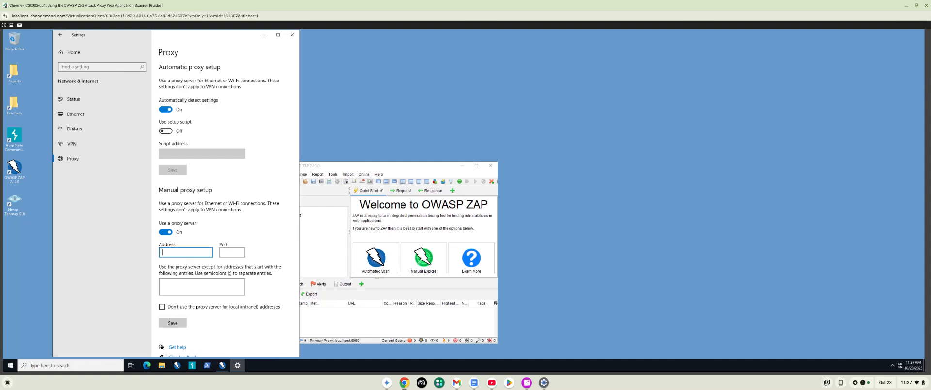
type("http://local")
type("host")
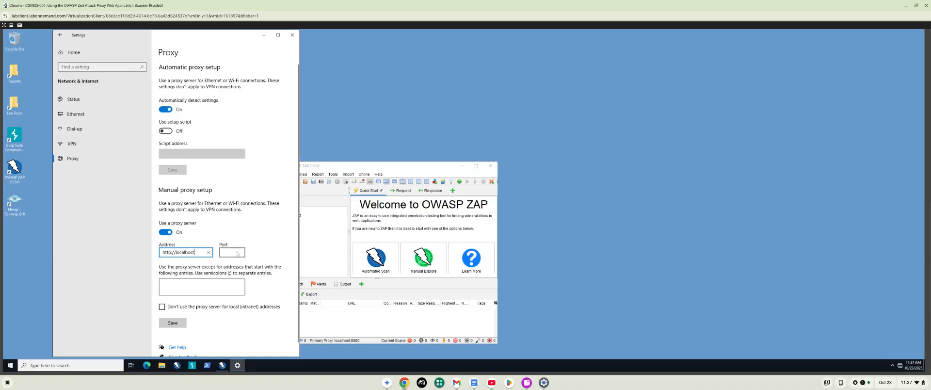
left_click(237, 252)
type("80")
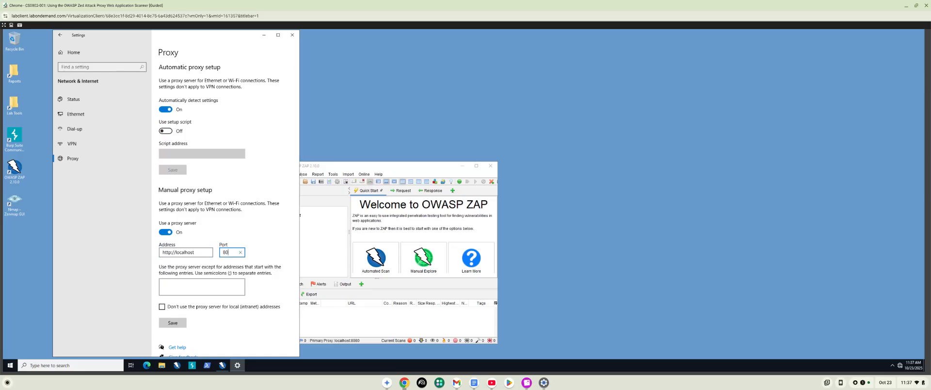
type("80")
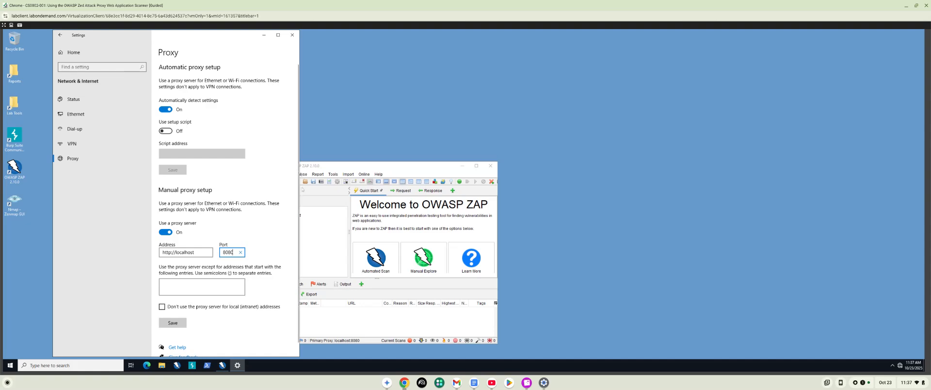
scroll(232, 312, "down", 1)
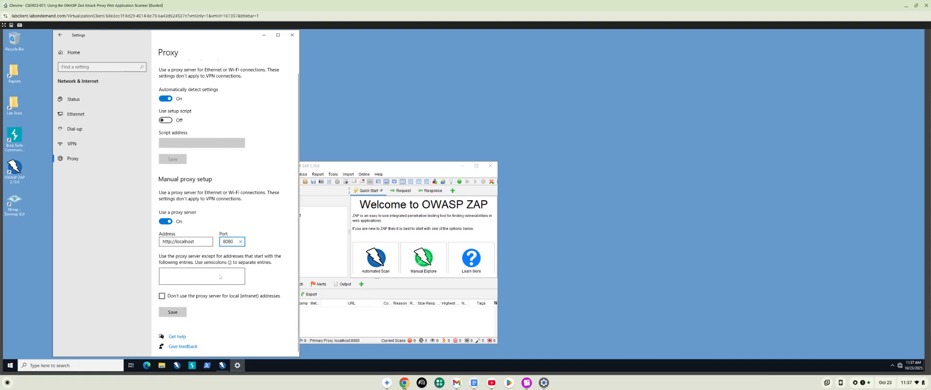
left_click(173, 314)
left_click(293, 36)
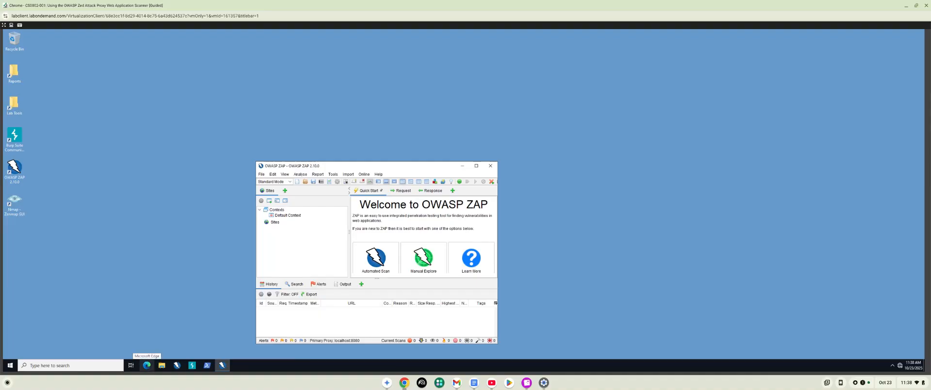
Open Microsoft Edge, dismiss the profile error, and maximize the browser window
left_click(146, 367)
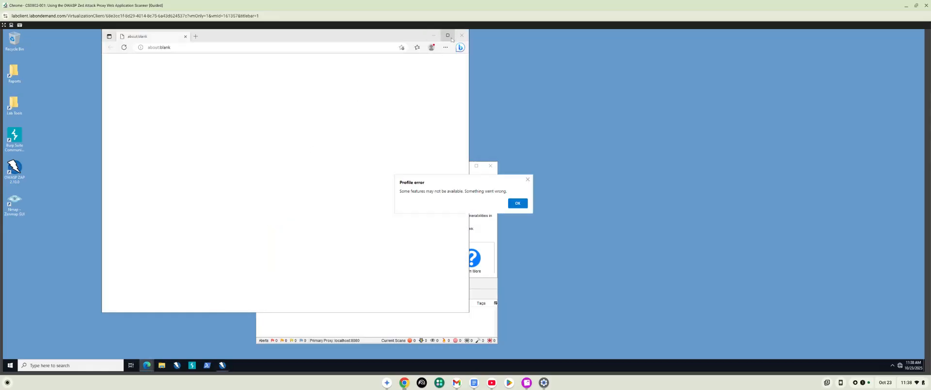
left_click(518, 203)
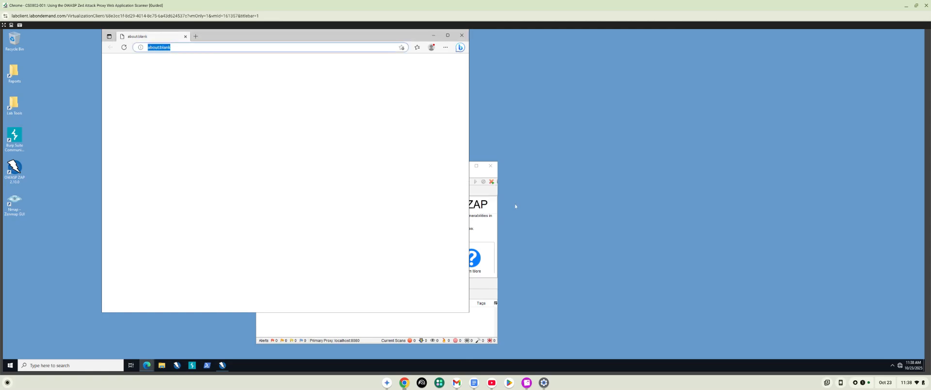
left_click(448, 36)
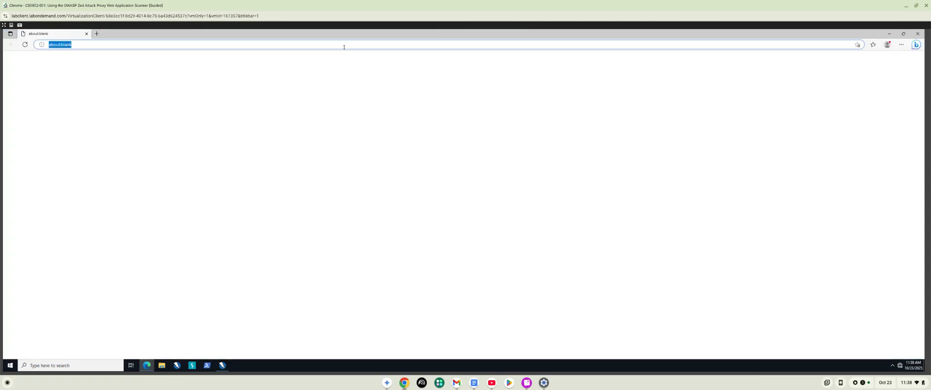
left_click(342, 47)
key("ctrl+a")
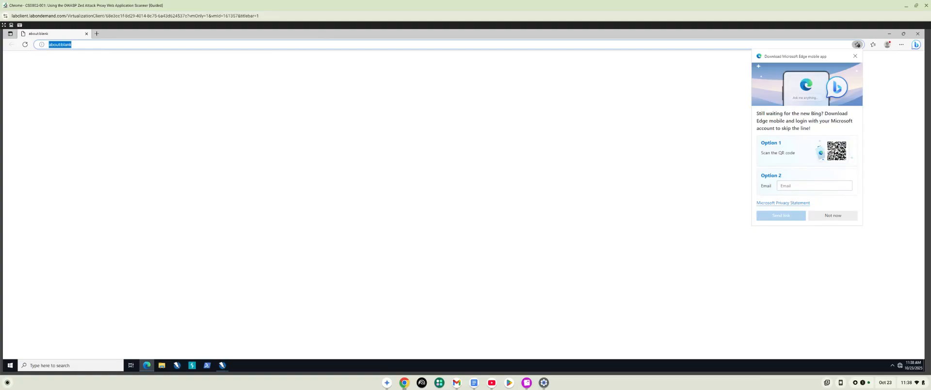
type("htt")
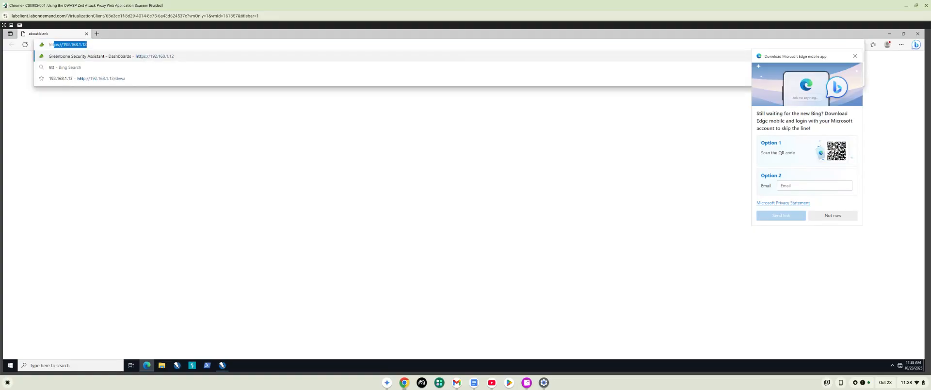
type("p")
key("Right")
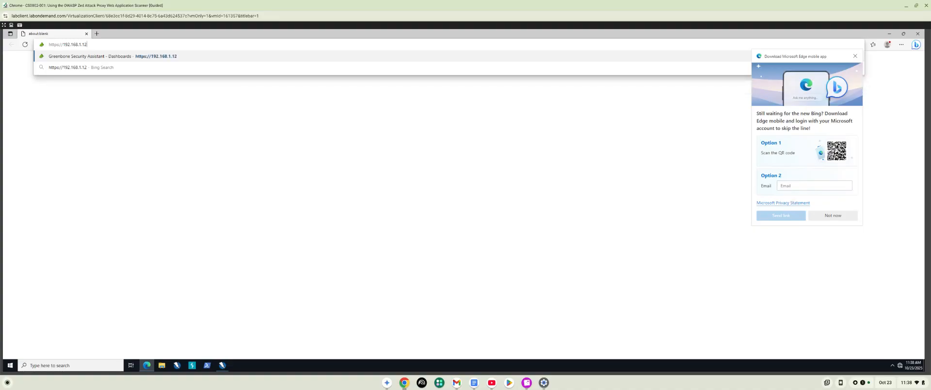
key("BackSpace")
key("BackSpace")
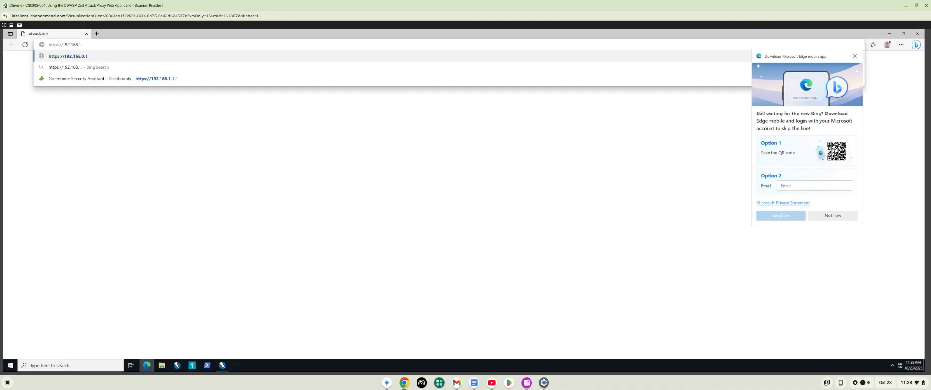
type("37")
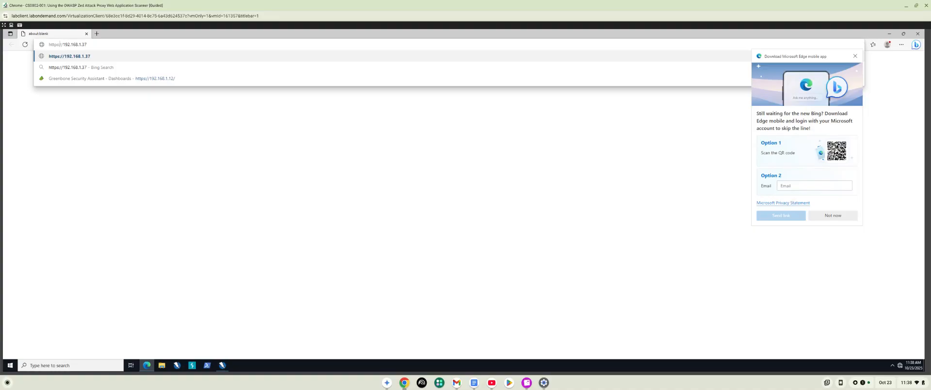
key("BackSpace")
key("Return")
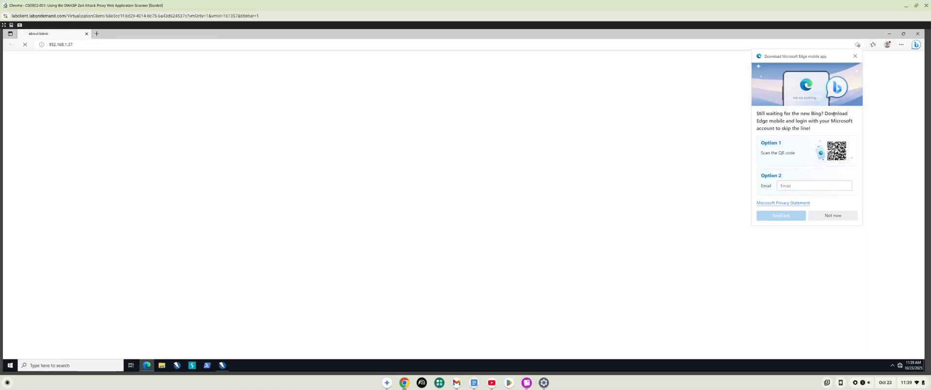
Dismiss the Edge mobile app promotion and continue past the privacy warning to the unsafe 192.168.1.37 site
left_click(855, 57)
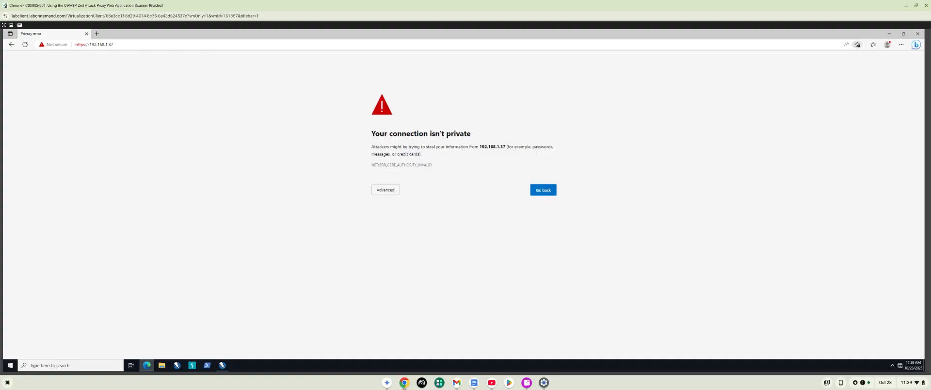
left_click(387, 190)
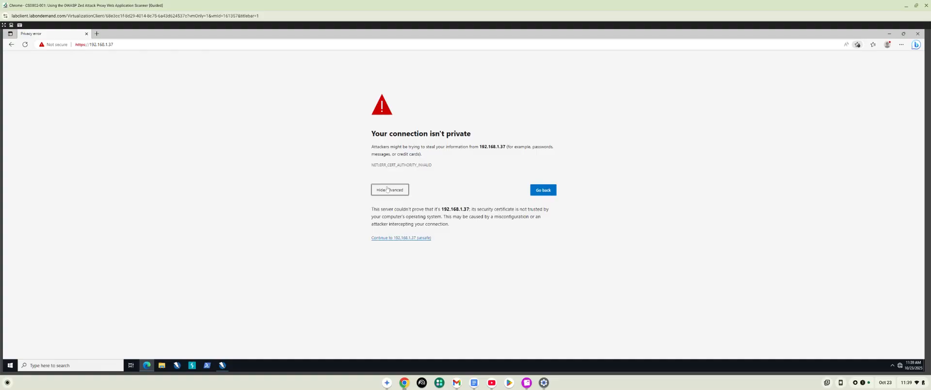
left_click(402, 238)
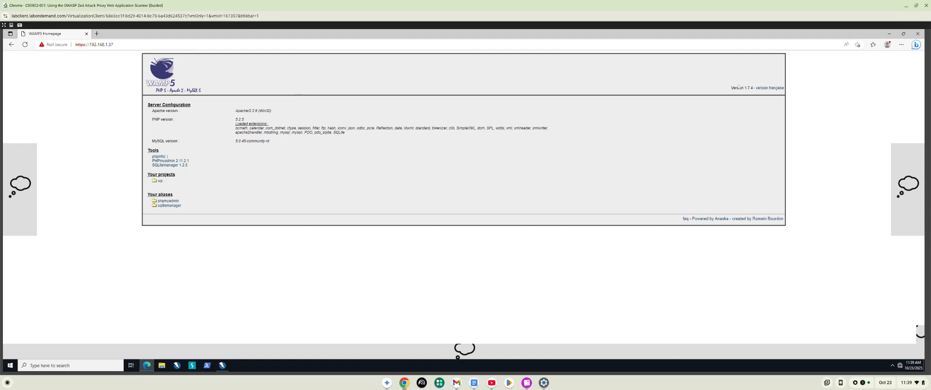
left_click(889, 35)
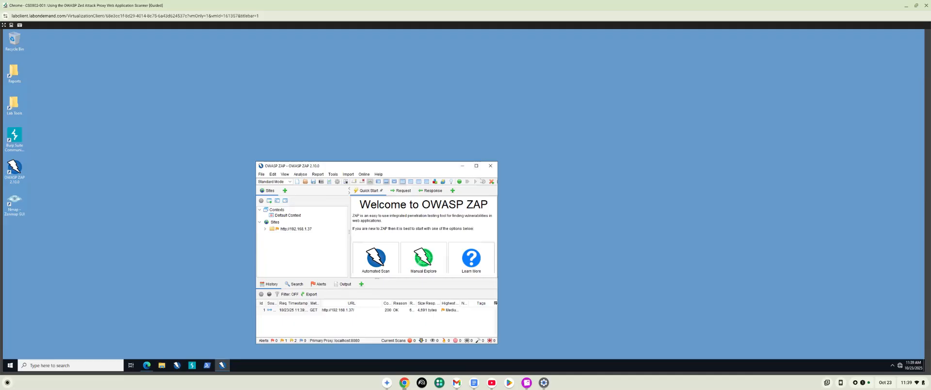
left_click(476, 166)
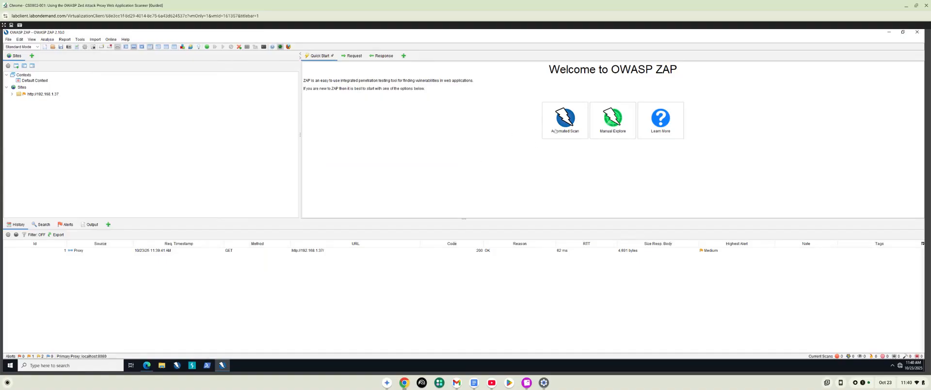
left_click(568, 123)
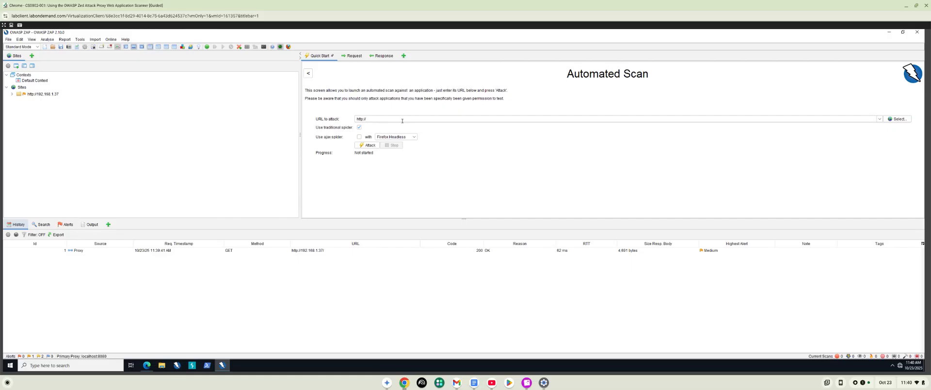
left_click(402, 121)
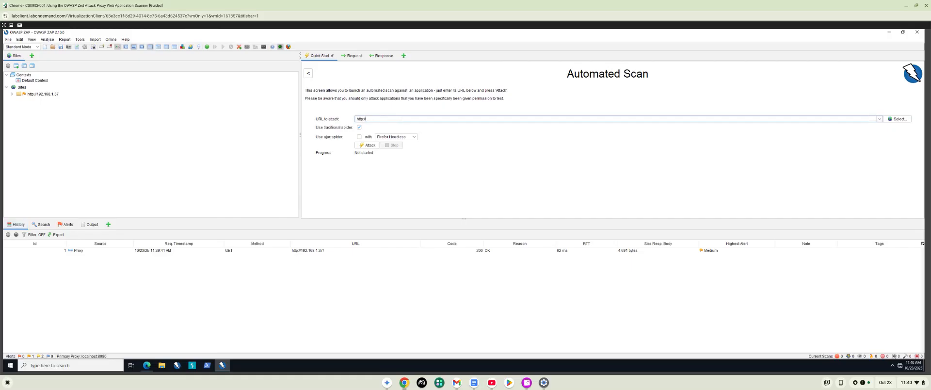
type("192.168.1.37")
left_click(370, 145)
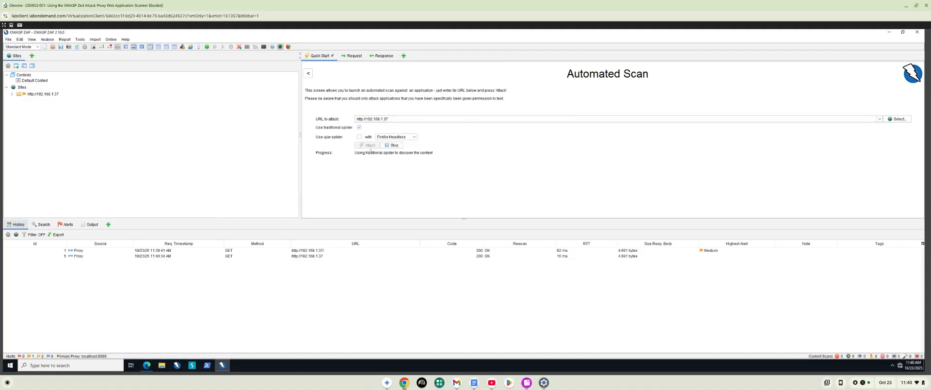
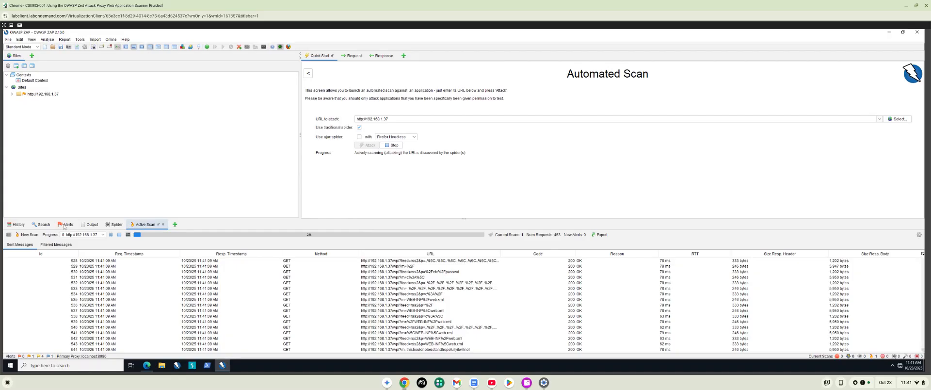
left_click(66, 224)
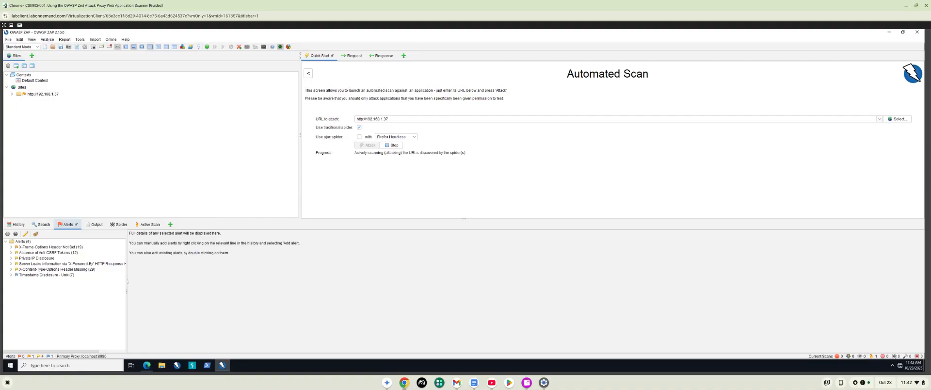
Widen the alerts tree to show the full alert names and check the active scan's progress
left_click_drag(129, 279, 177, 278)
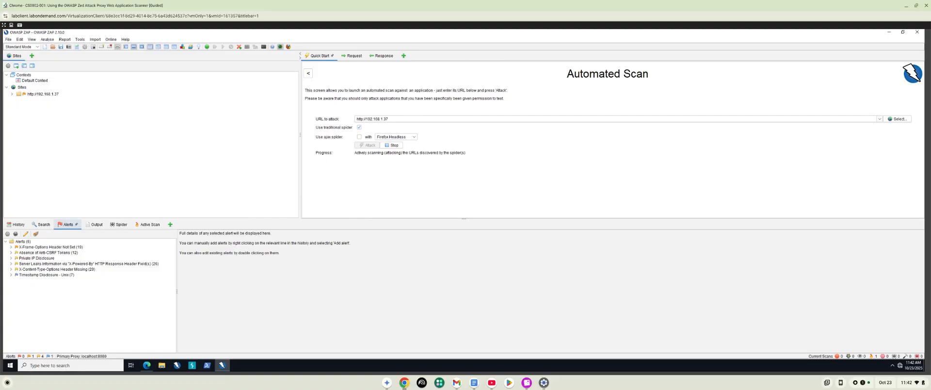
left_click(148, 224)
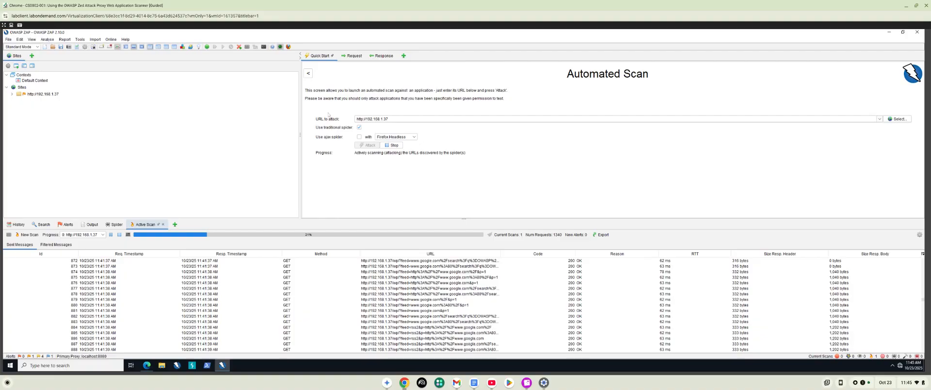
left_click(392, 119)
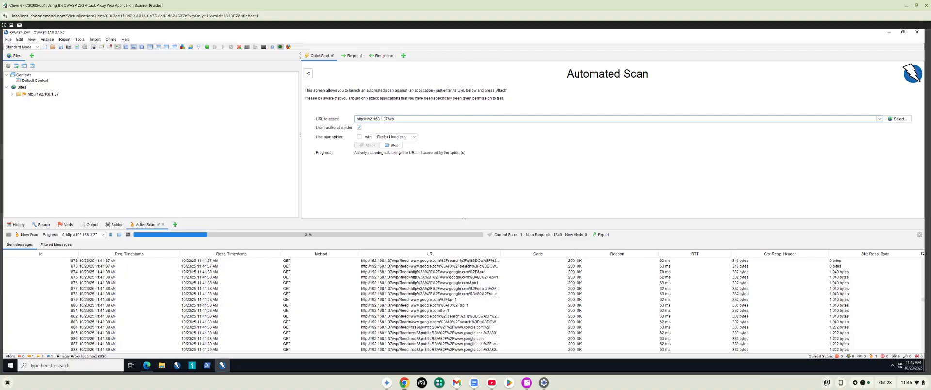
left_click(394, 145)
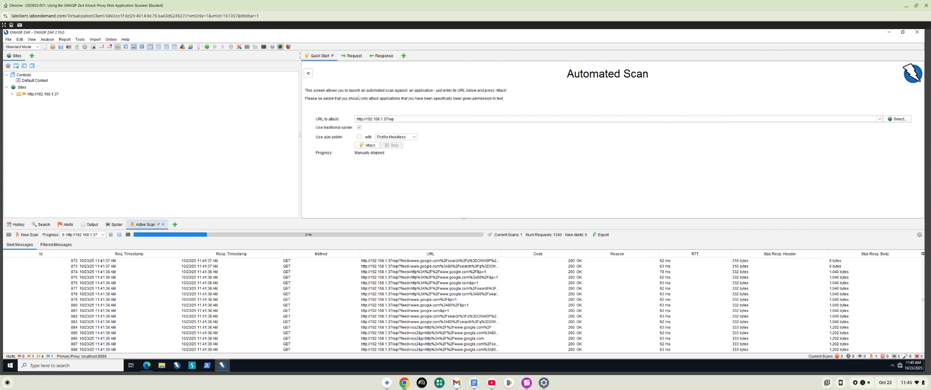
left_click(308, 73)
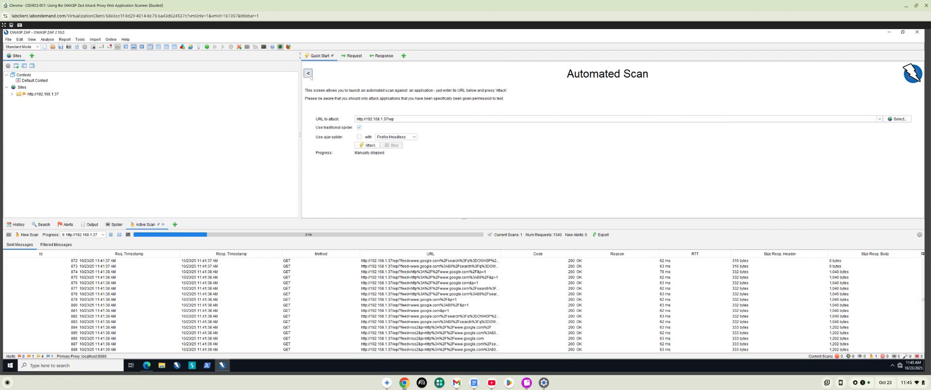
left_click(568, 127)
left_click(391, 140)
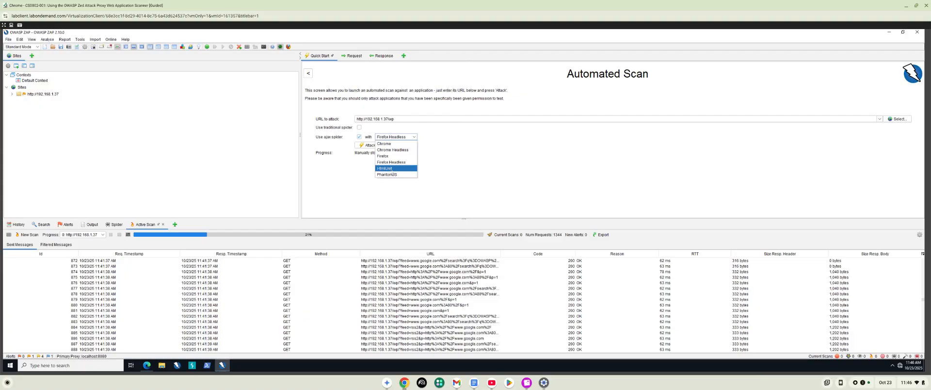
left_click(392, 170)
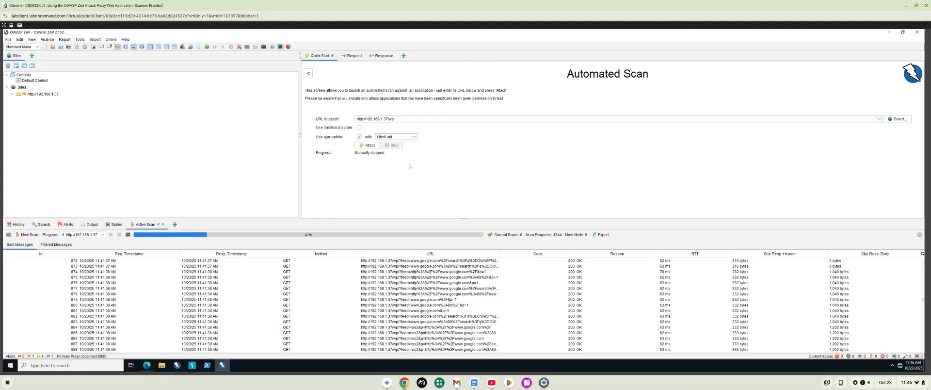
left_click(369, 146)
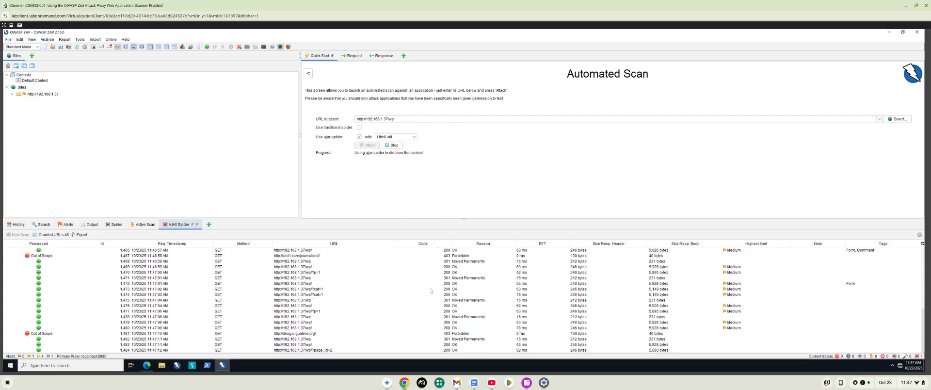
Review the alerts raised during the /wp scan and the requests crawled by the AJAX Spider
left_click(66, 225)
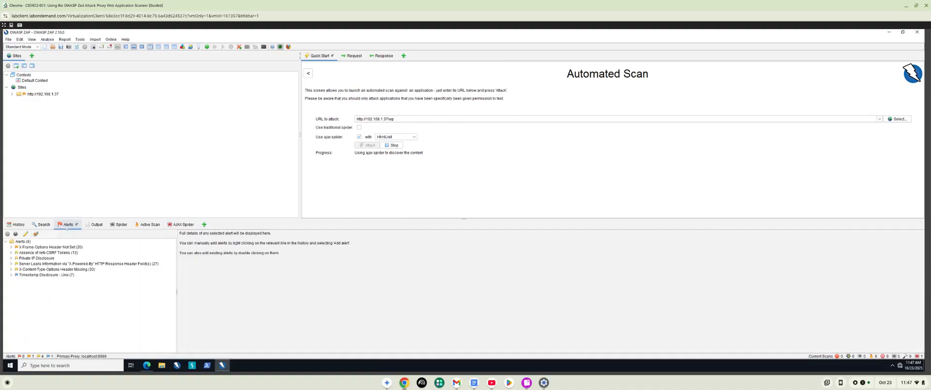
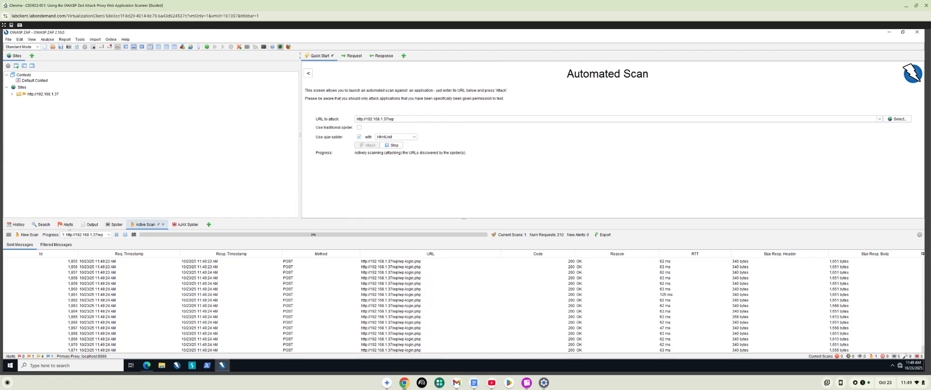
left_click(66, 225)
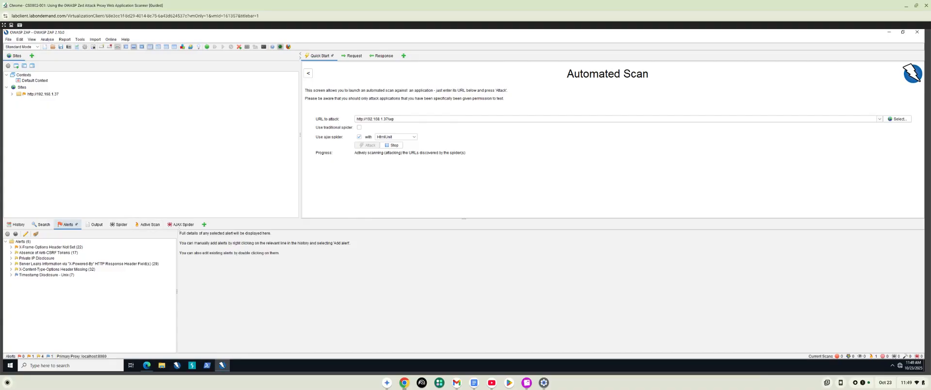
left_click(179, 224)
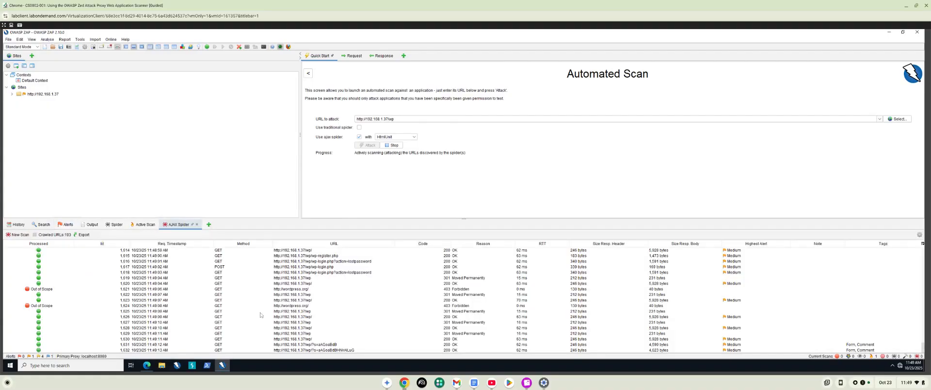